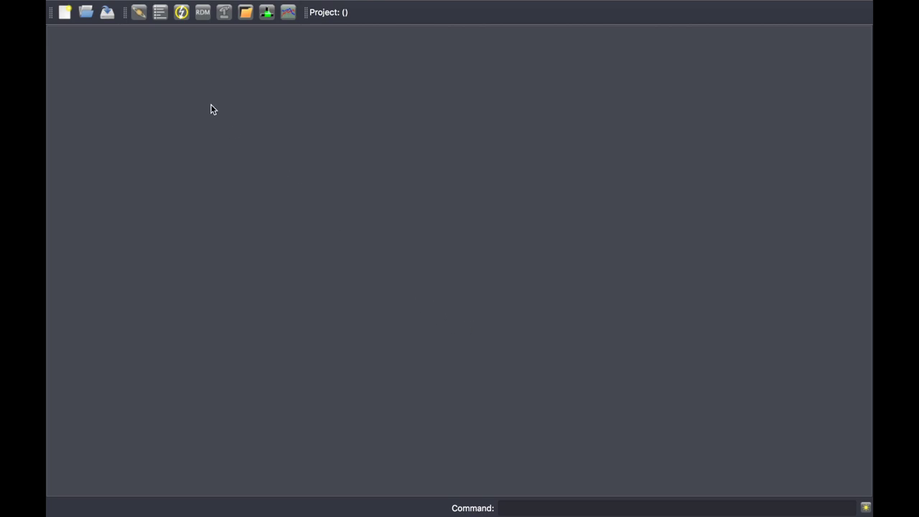
Bring up the RDM Devices panel, which shows an empty 0/0 device list.
left_click(203, 12)
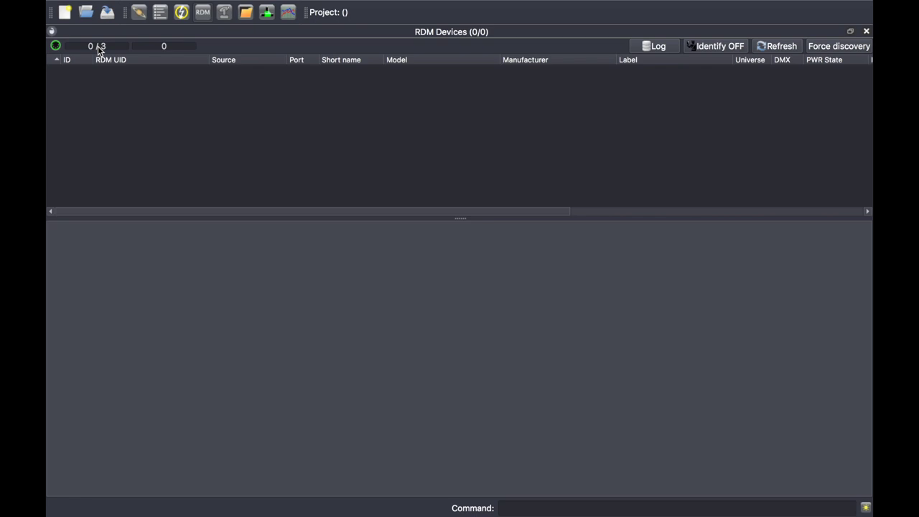
Show the five network devices, including the Ethernet-DMX4 MkII, beside the RDM list.
left_click(266, 15)
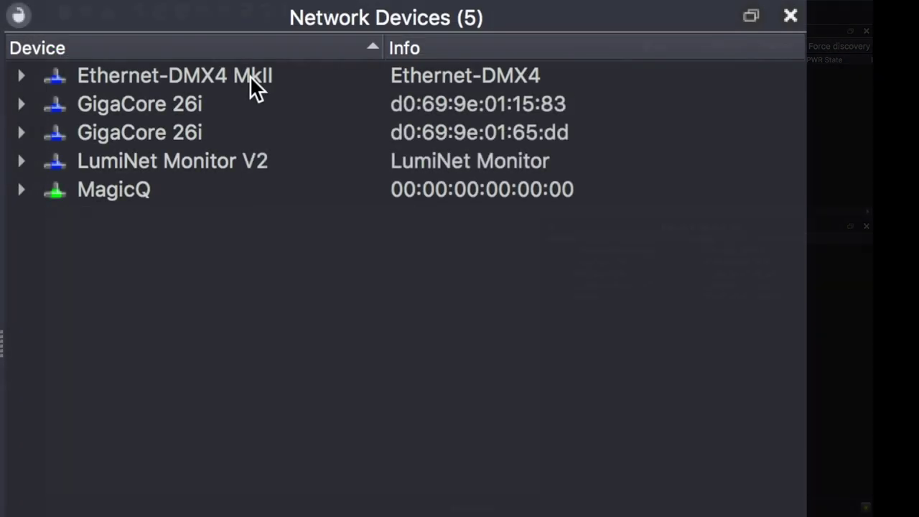
Check the DMX port universes of the Ethernet-DMX4 MkII at 2.193.190.20, then close Network Devices.
mouse_move(250, 78)
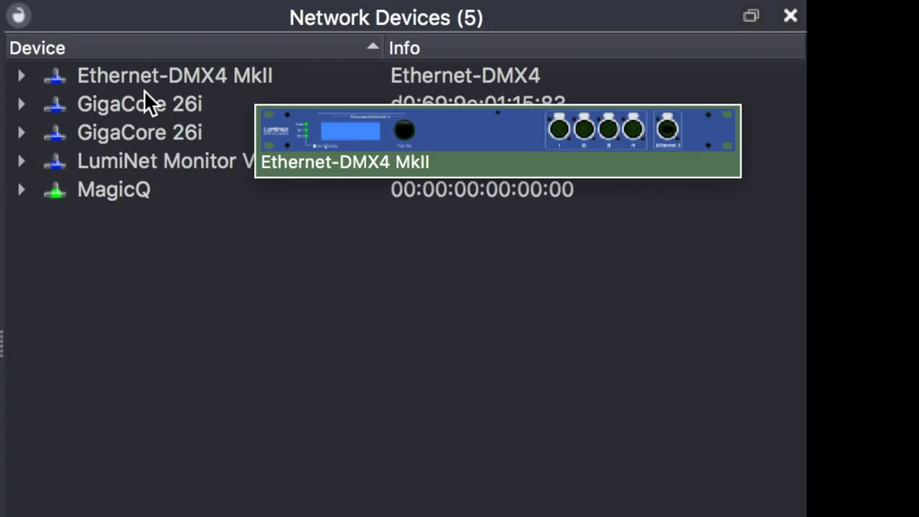
left_click(20, 76)
left_click(54, 103)
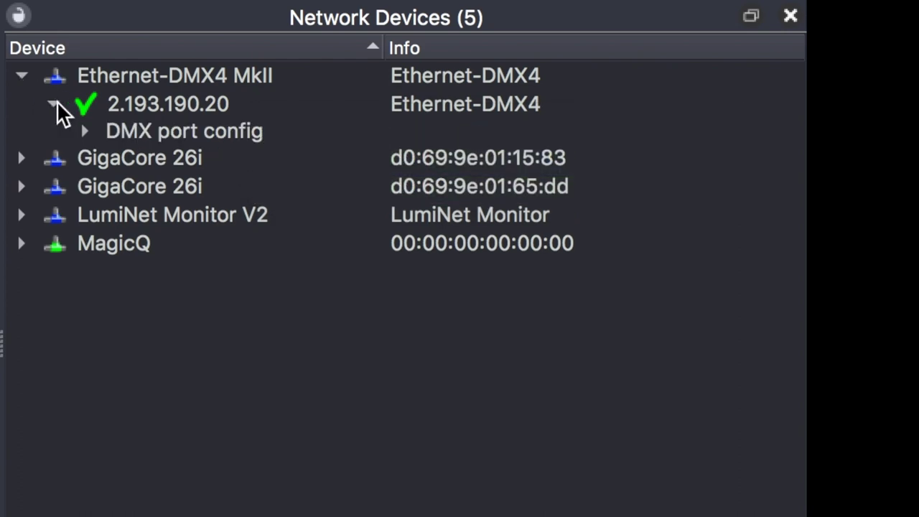
left_click(86, 131)
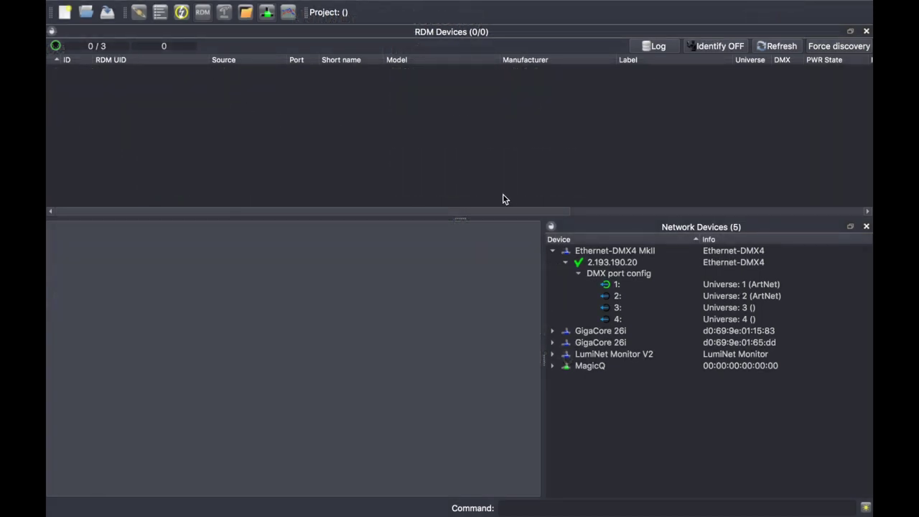
left_click(867, 227)
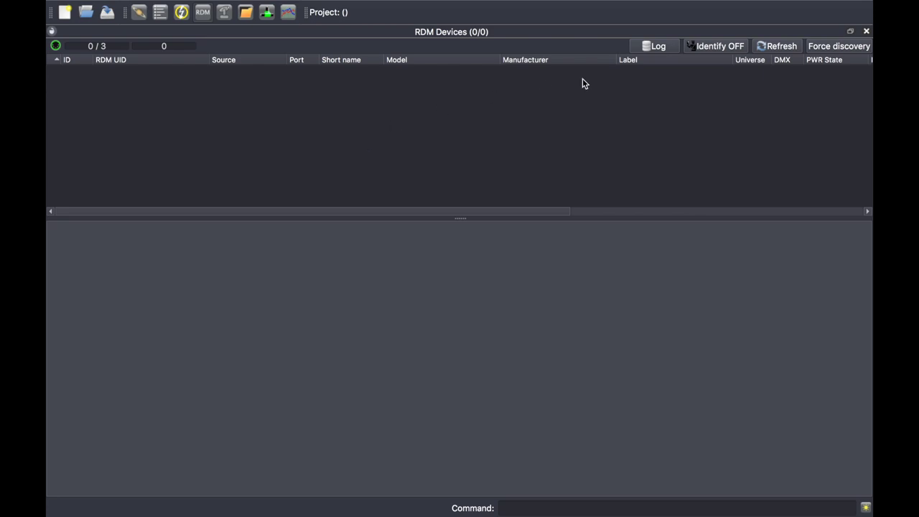
Run a forced RDM discovery that finds six devices, including Spiiders labelled Example, Demo and Noname.
left_click(844, 46)
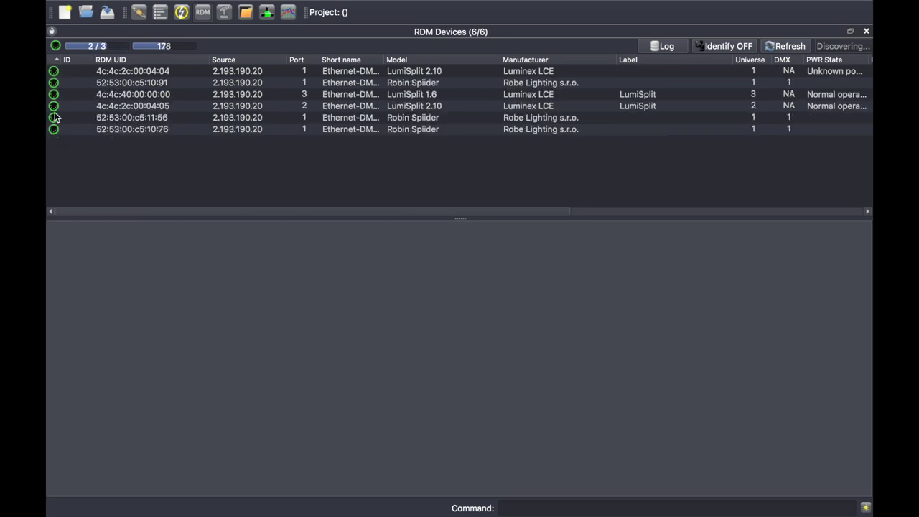
mouse_move(53, 116)
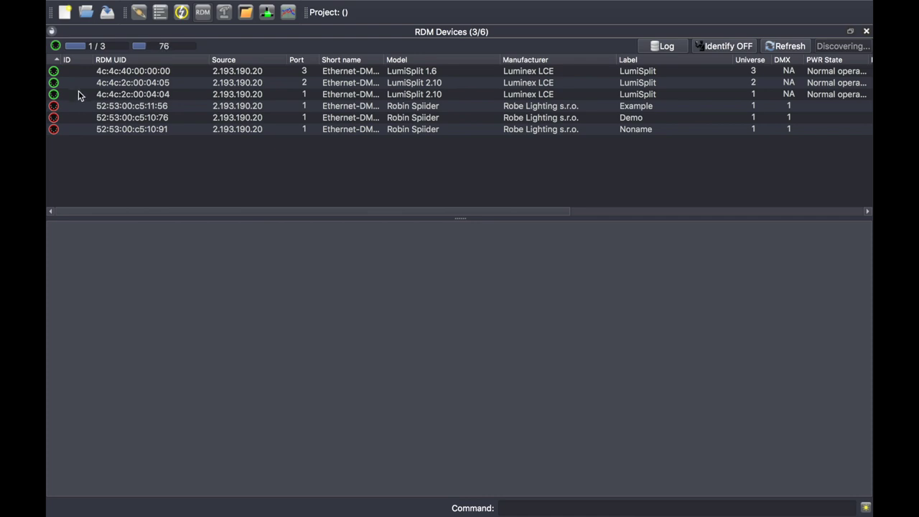
mouse_move(80, 113)
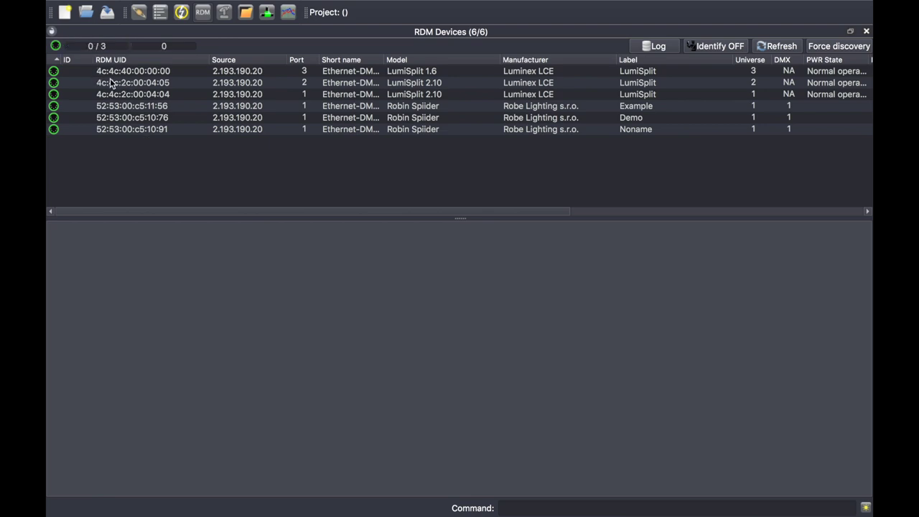
Widen the Short name column so Ethernet-DMX4 appears in full on every row.
mouse_move(111, 72)
mouse_move(171, 77)
mouse_move(219, 118)
left_click_drag(383, 61, 429, 60)
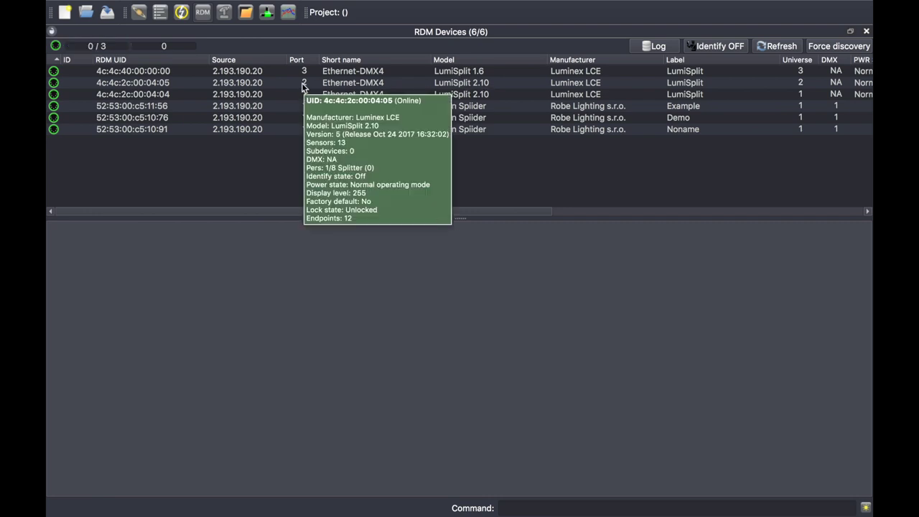
mouse_move(492, 74)
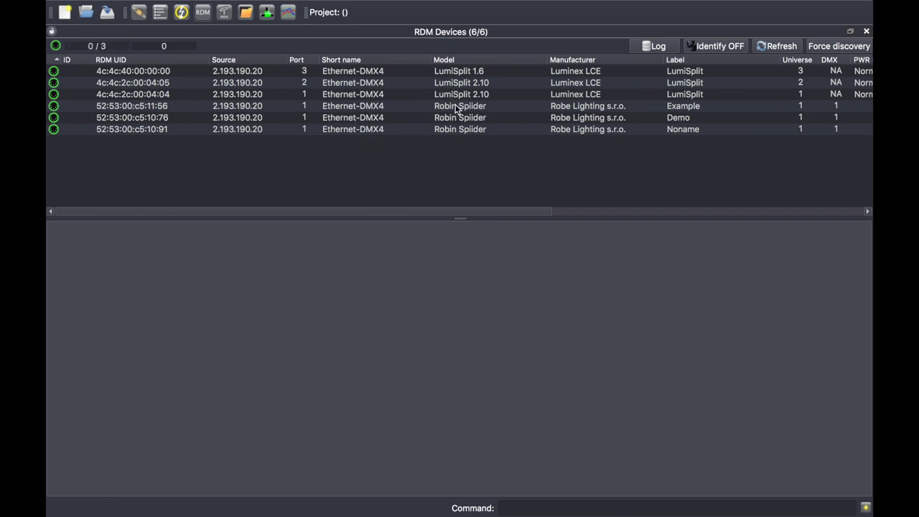
mouse_move(359, 95)
mouse_move(591, 78)
scroll(695, 148, "right", 10)
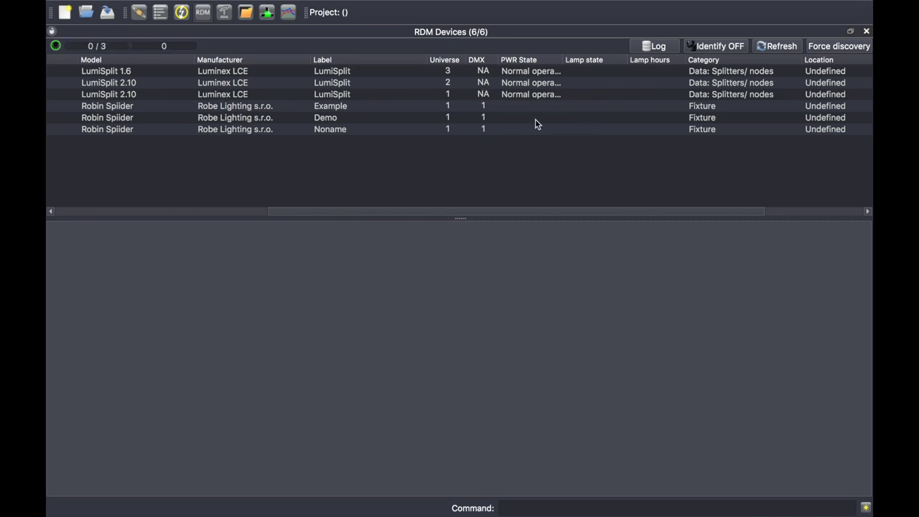
mouse_move(535, 117)
left_click_drag(738, 212, 804, 211)
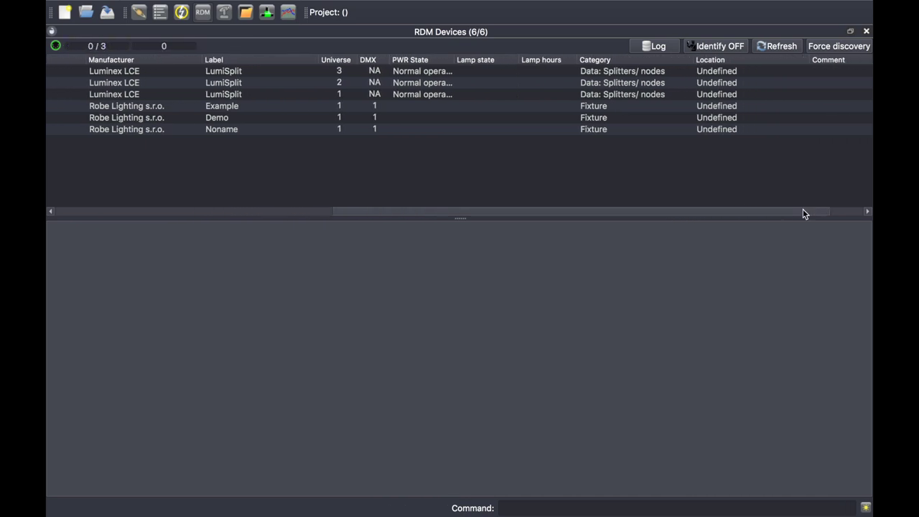
left_click_drag(803, 211, 833, 199)
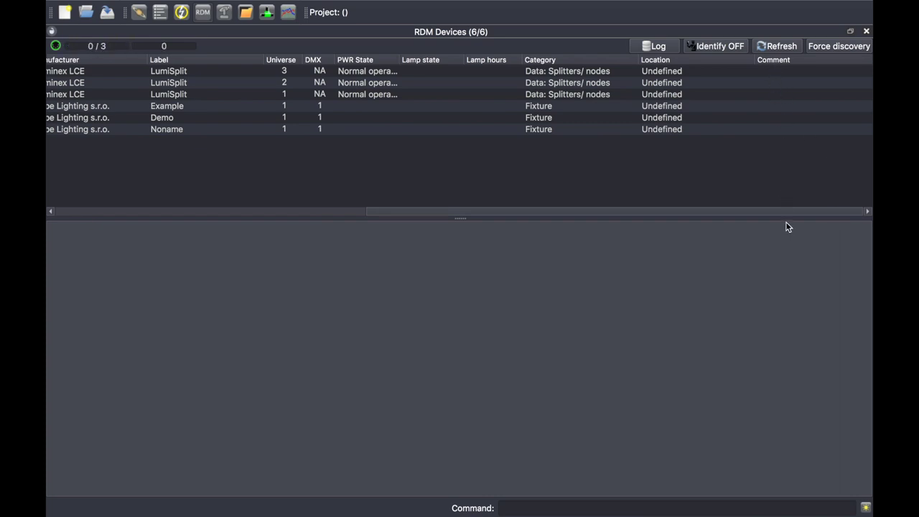
mouse_move(786, 113)
left_click_drag(551, 214, 155, 230)
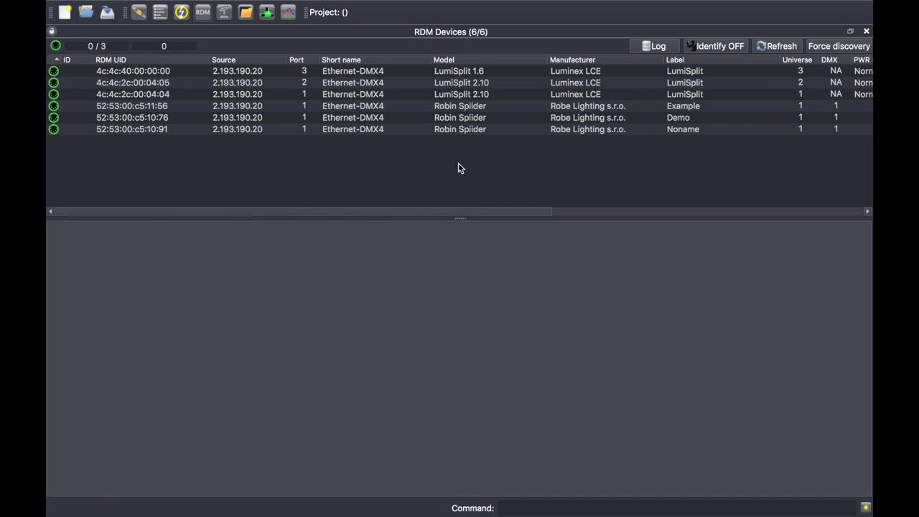
left_click(360, 109)
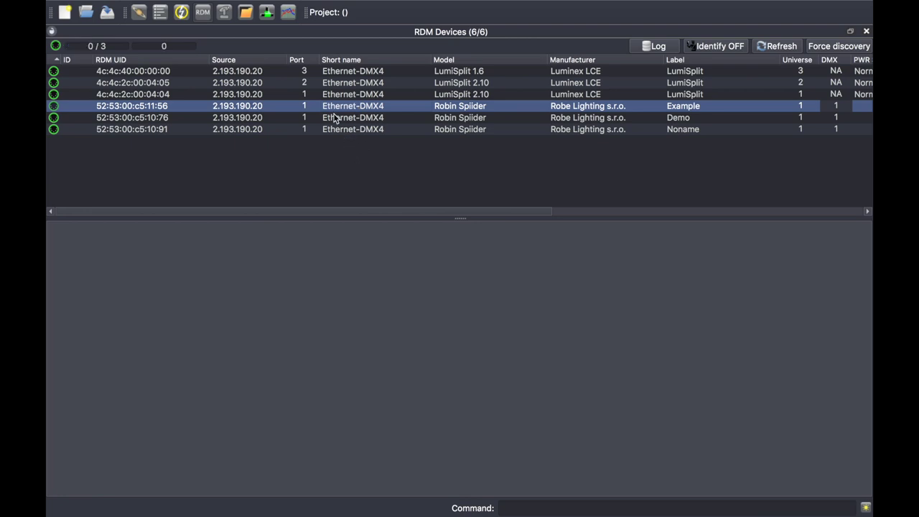
mouse_move(332, 110)
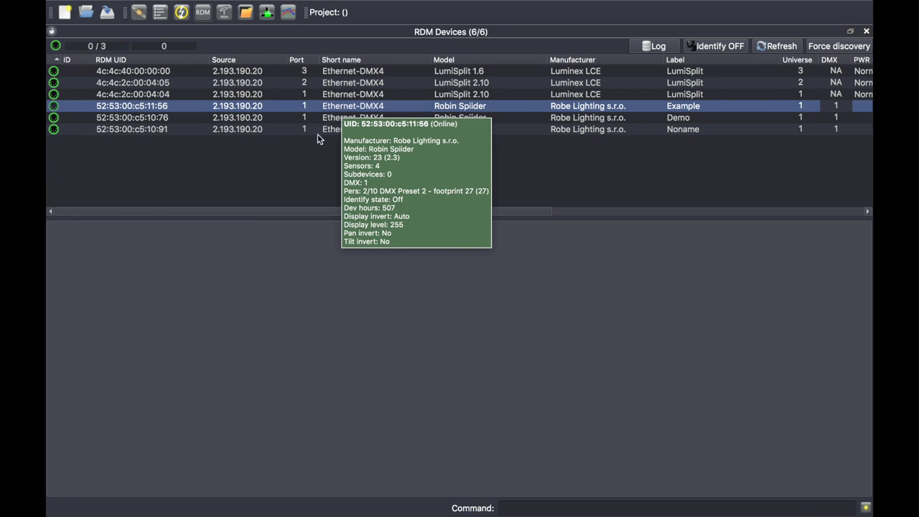
right_click(368, 109)
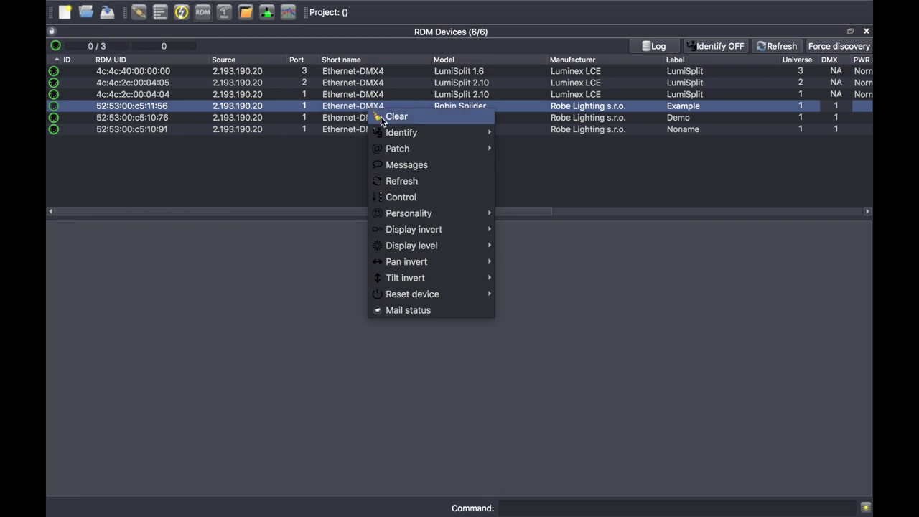
Turn on identify for the Example fixture and view its two Clean Air Filters error messages.
mouse_move(394, 132)
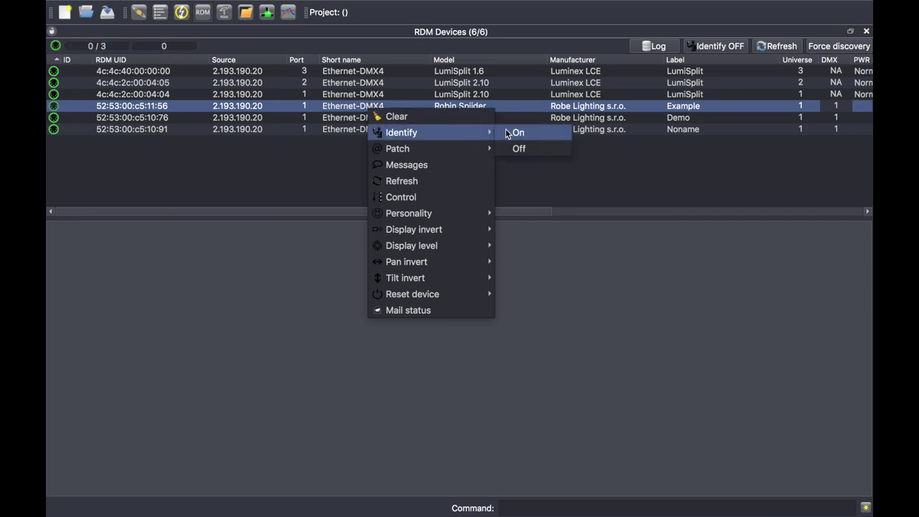
left_click(507, 134)
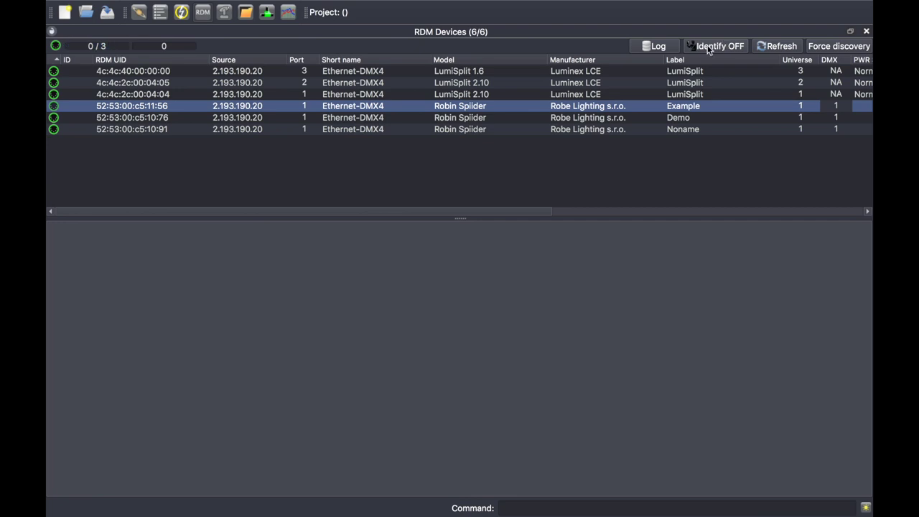
right_click(363, 108)
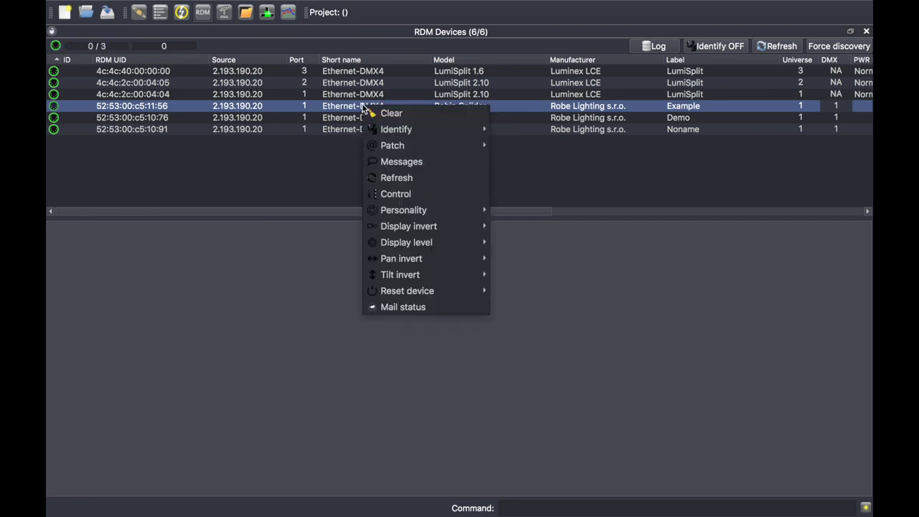
left_click(383, 163)
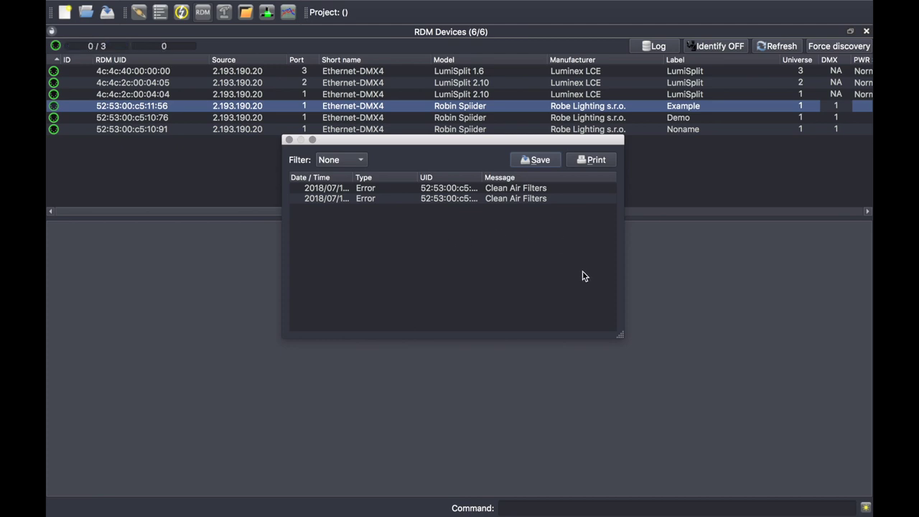
left_click(289, 139)
right_click(368, 107)
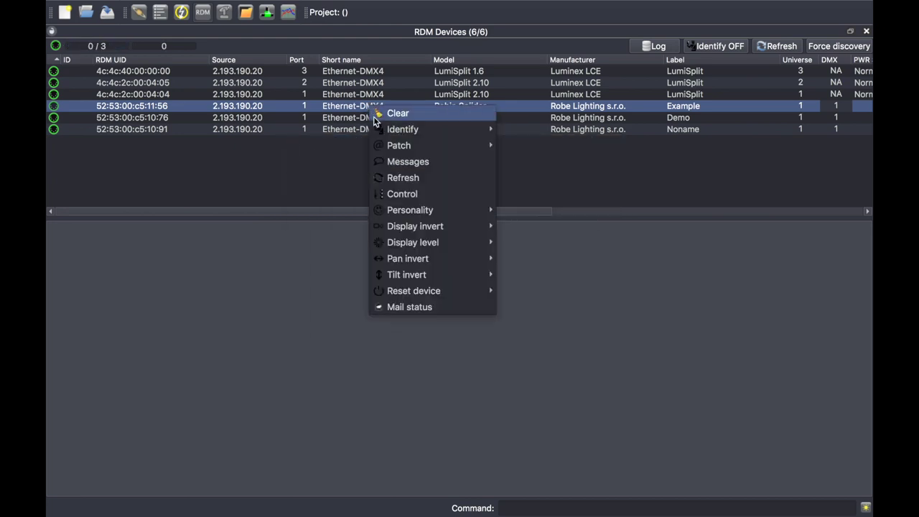
Browse the Personality, Display invert, Display level, Pan invert and Reset device options, then dismiss unchanged.
mouse_move(401, 209)
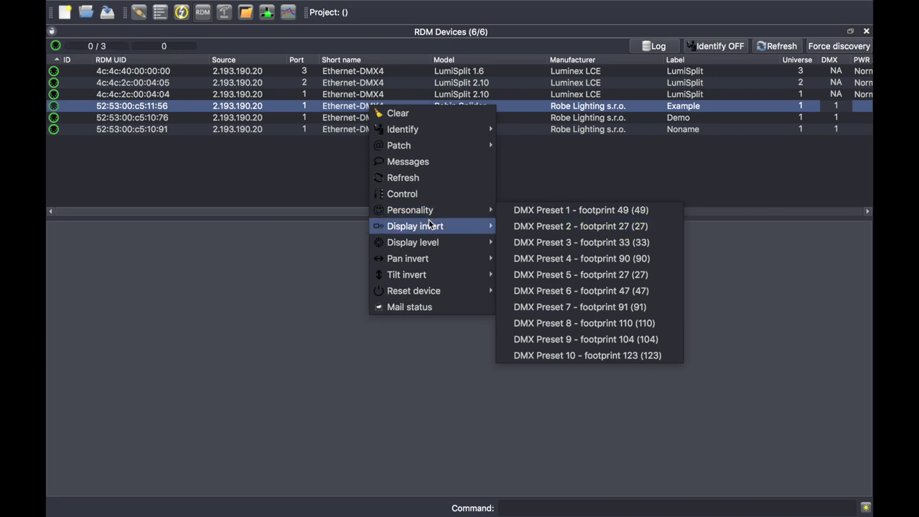
mouse_move(430, 243)
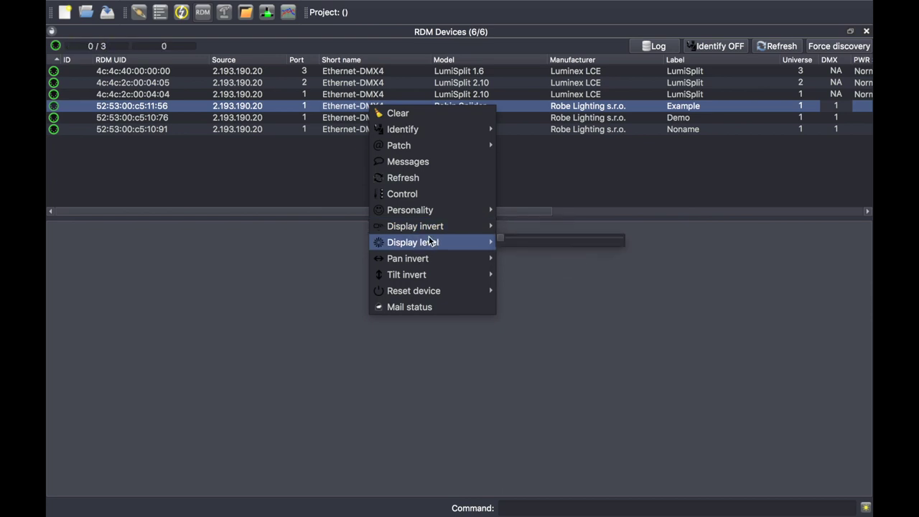
mouse_move(424, 261)
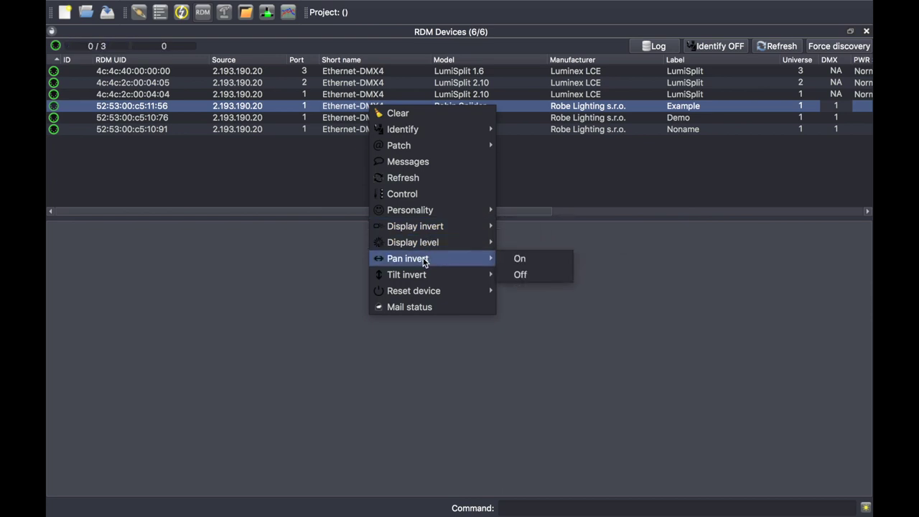
mouse_move(422, 293)
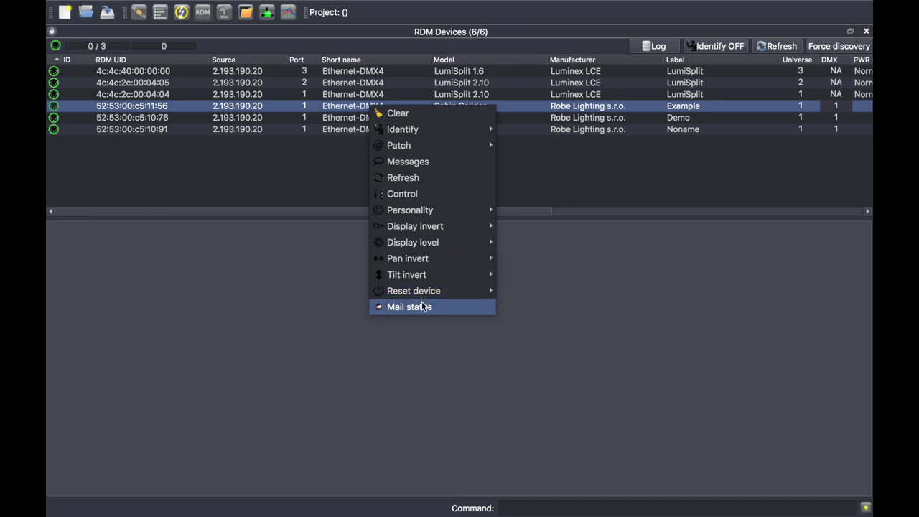
left_click(320, 187)
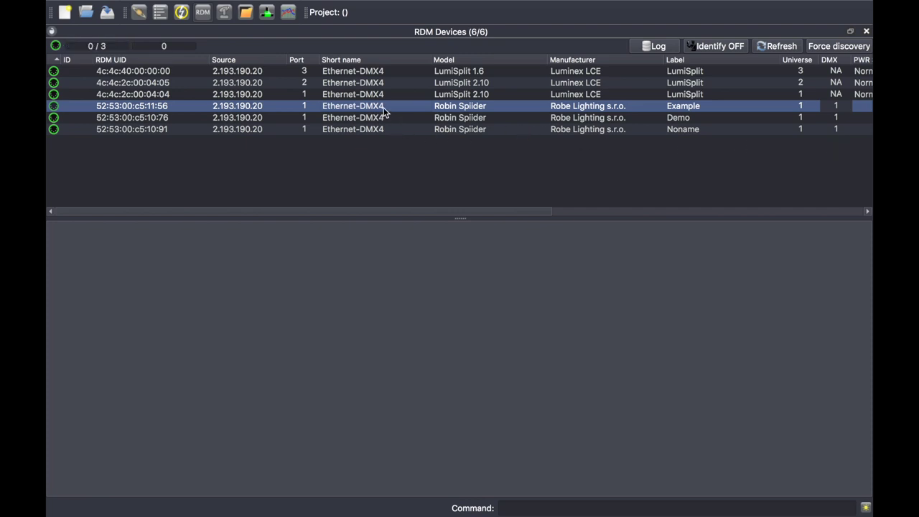
Select all three Robin Spiiders and patch them together (start address 1, Fixture ID 108).
mouse_move(384, 111)
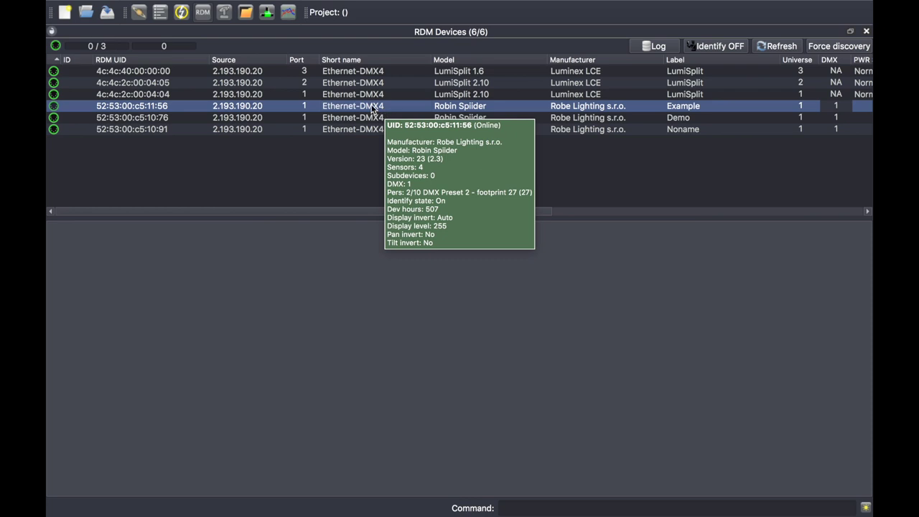
left_click(342, 129, "shift")
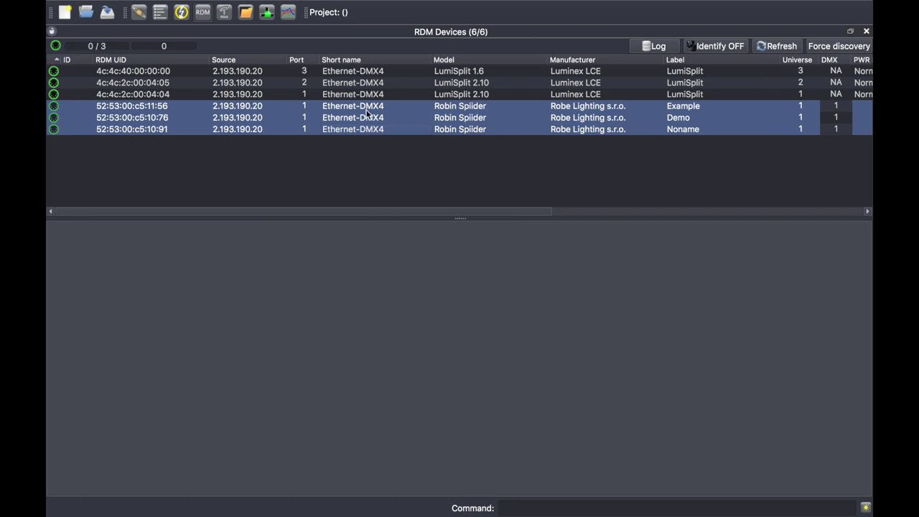
right_click(367, 110)
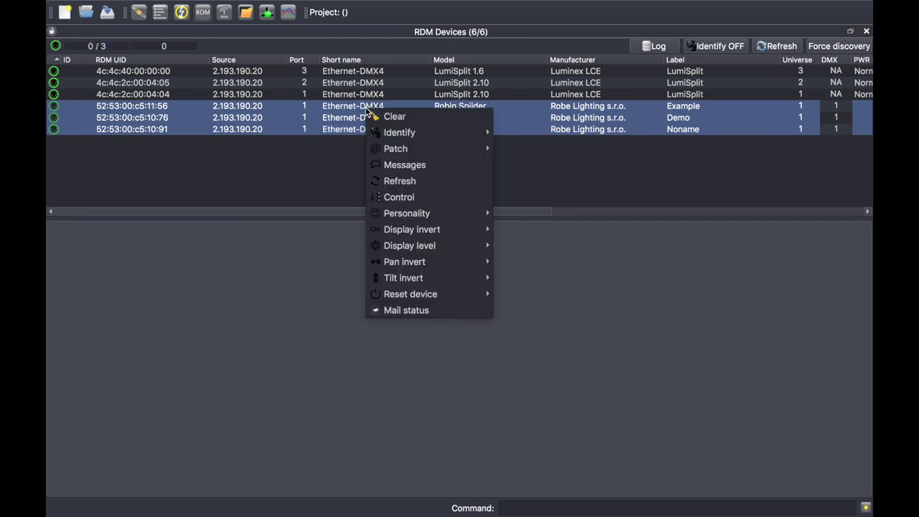
mouse_move(382, 150)
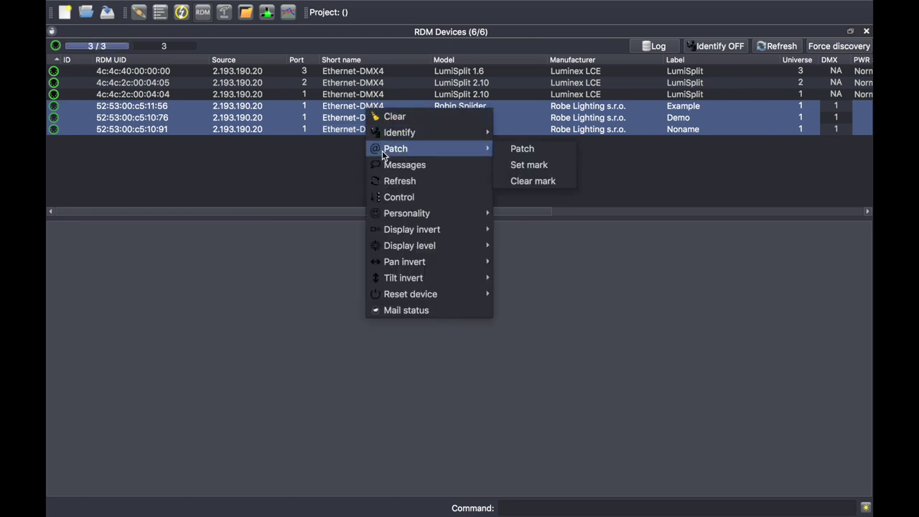
left_click(509, 150)
Patch per fixture, stepping through all three Spiiders, then edit Fixture ID on 52:53:00:c5:11:56.
left_click_drag(484, 157, 261, 237)
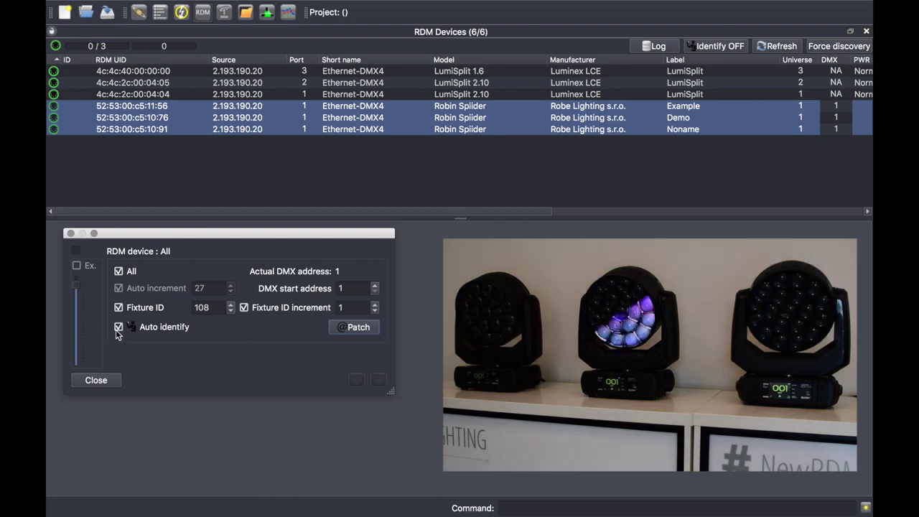
left_click(119, 272)
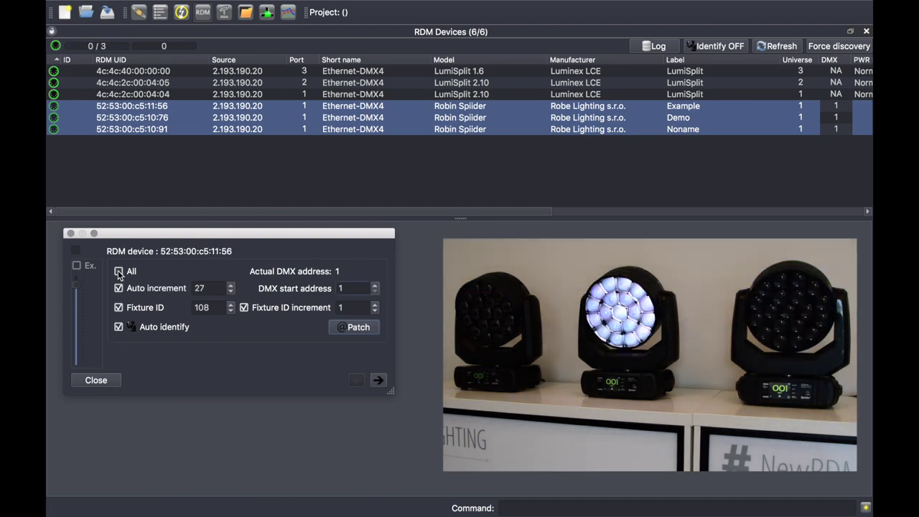
left_click(378, 381)
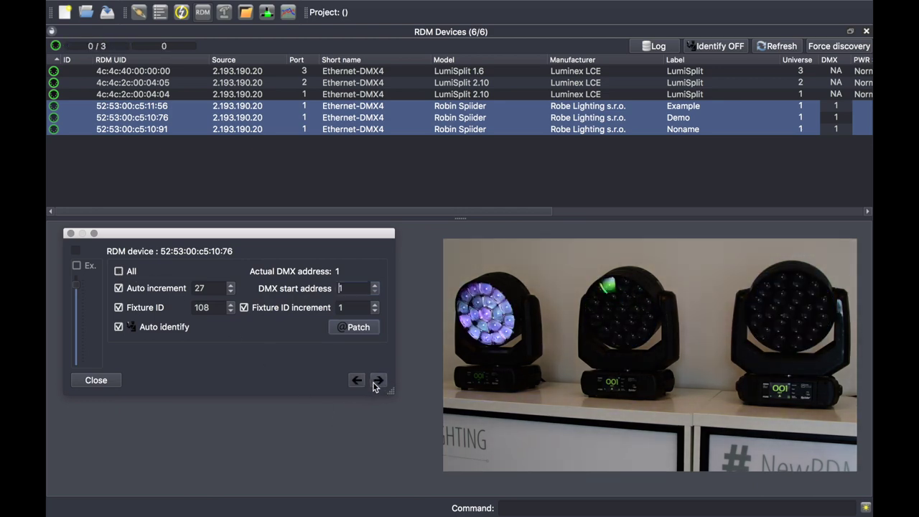
left_click(376, 383)
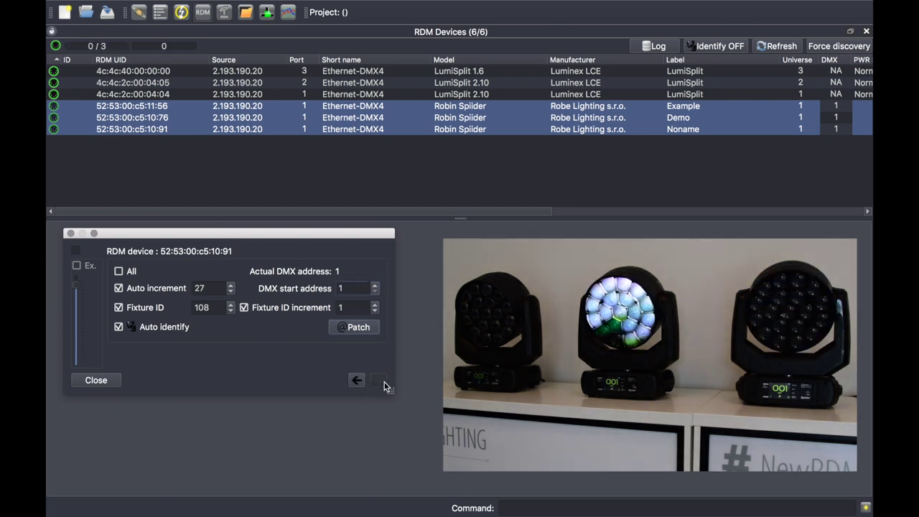
left_click(358, 381)
left_click(358, 380)
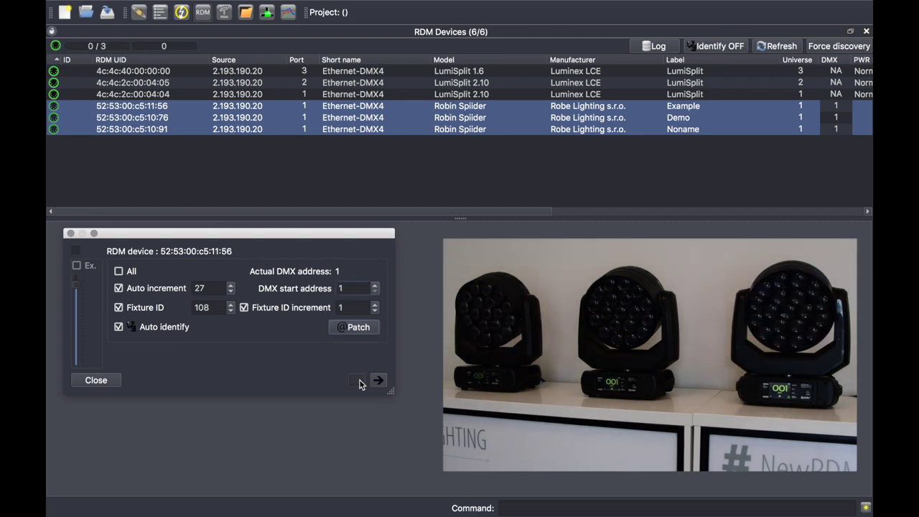
left_click(212, 307)
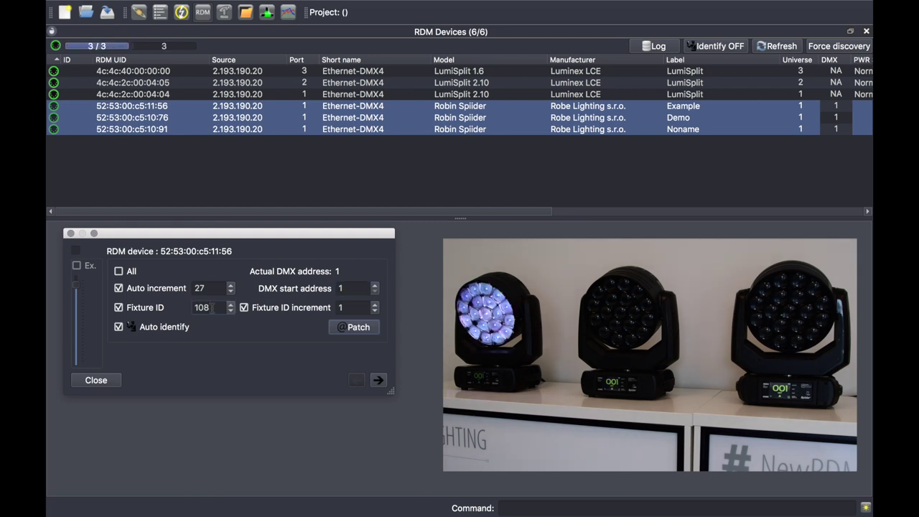
Patch the first Spiider as ID 101 at DMX 1, then step through to the third fixture.
type("1")
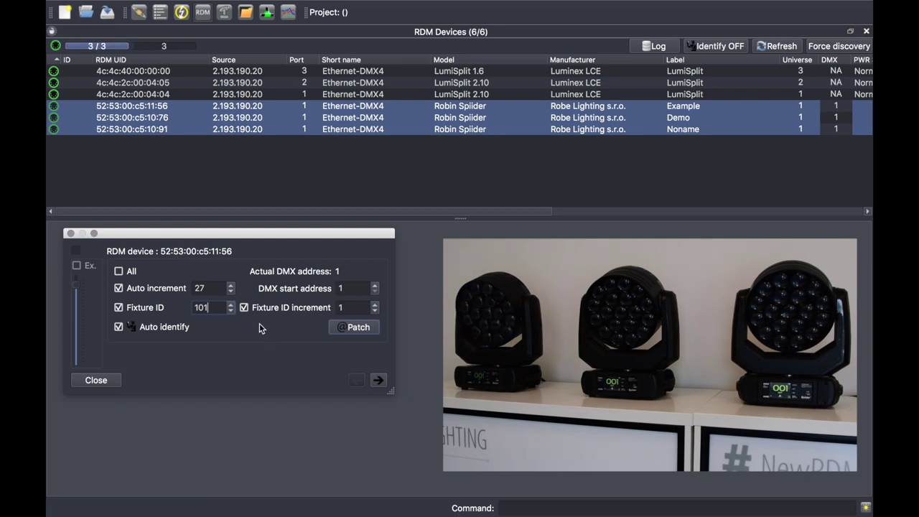
left_click(354, 329)
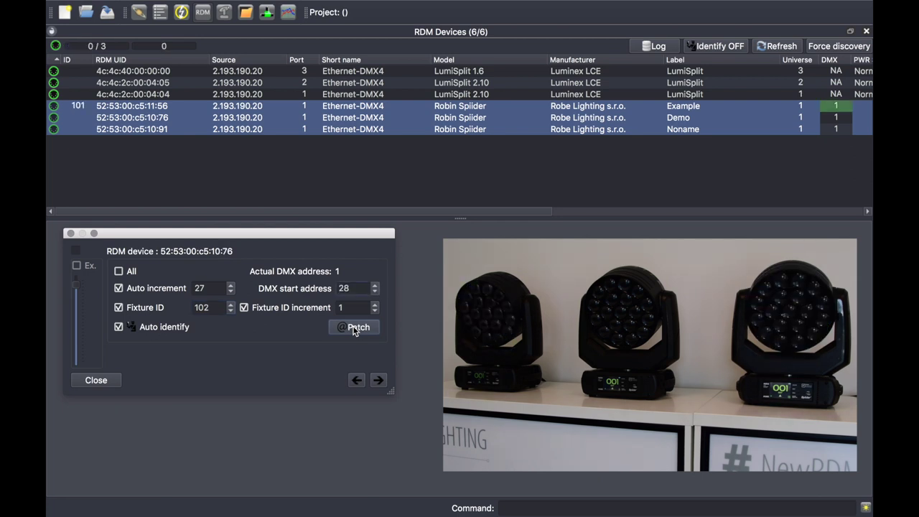
left_click(357, 380)
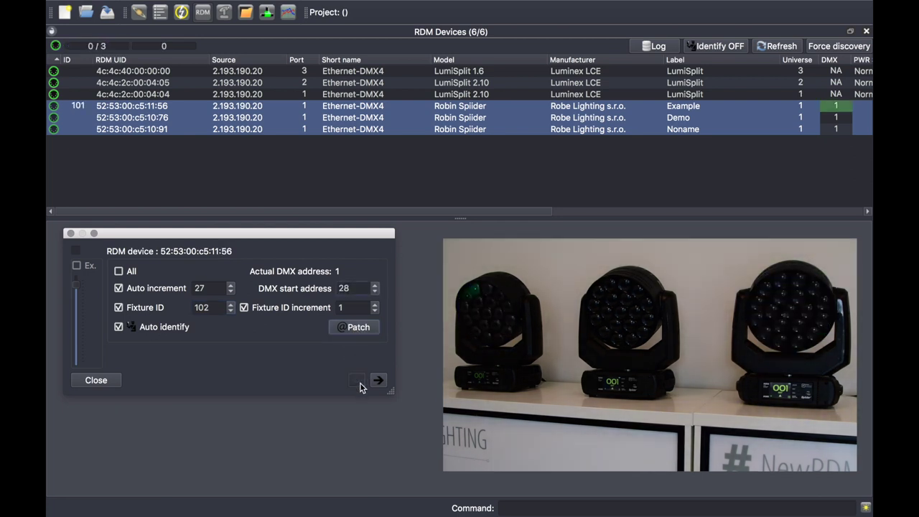
left_click(378, 381)
left_click(378, 383)
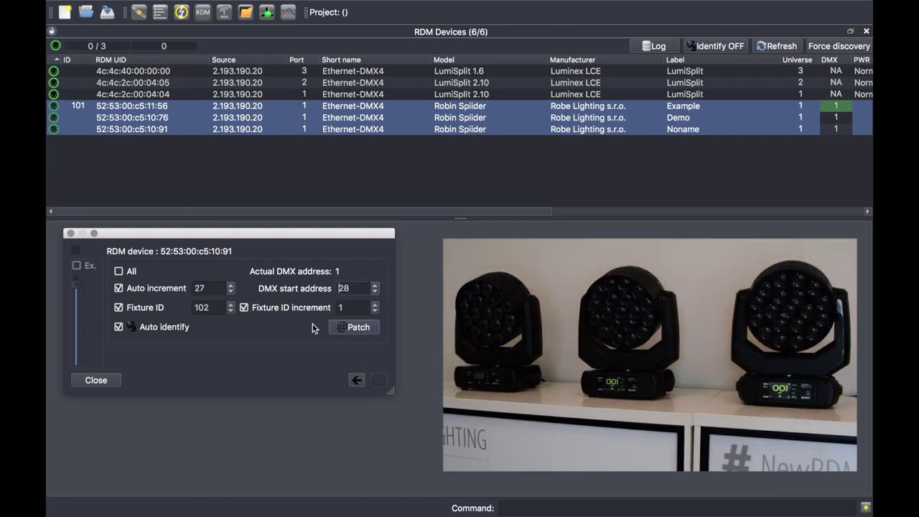
Patch the Noname fixture as ID 102 at DMX 28 and the Demo fixture as ID 103 at DMX 55, then close.
left_click(339, 330)
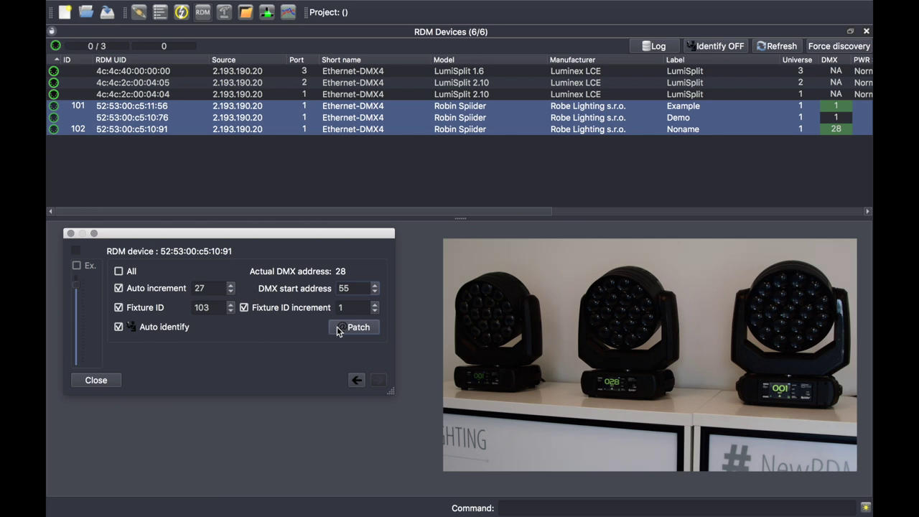
left_click(357, 381)
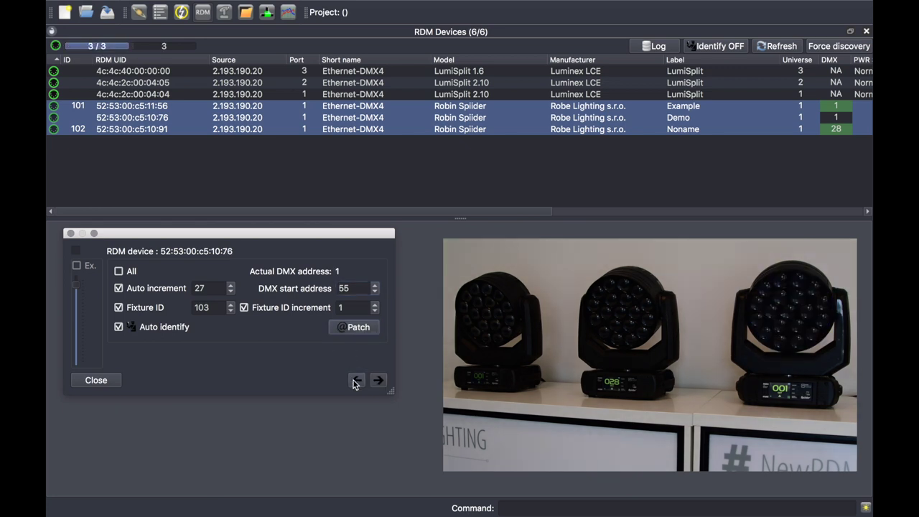
left_click(354, 329)
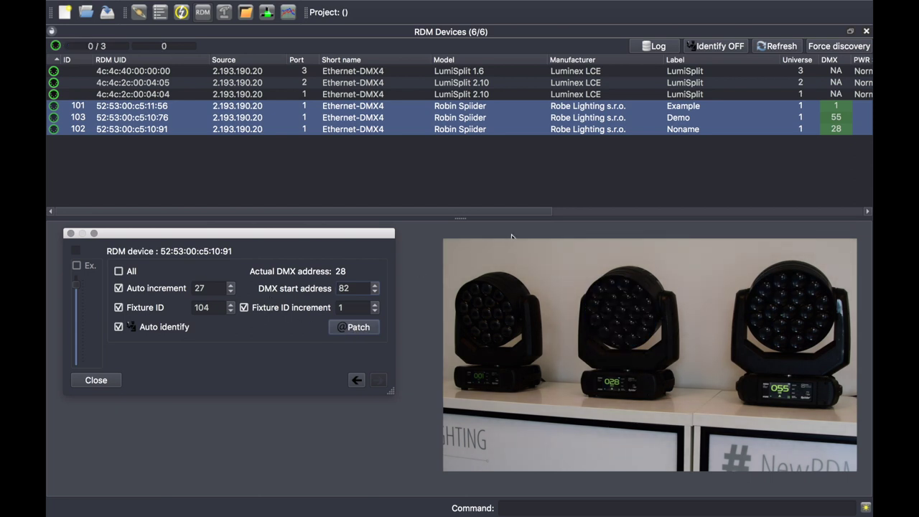
left_click(96, 380)
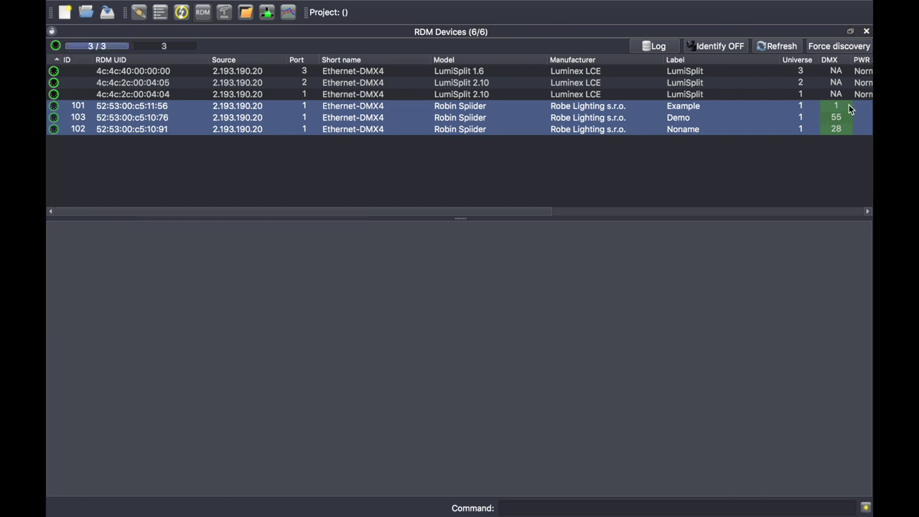
left_click(675, 199)
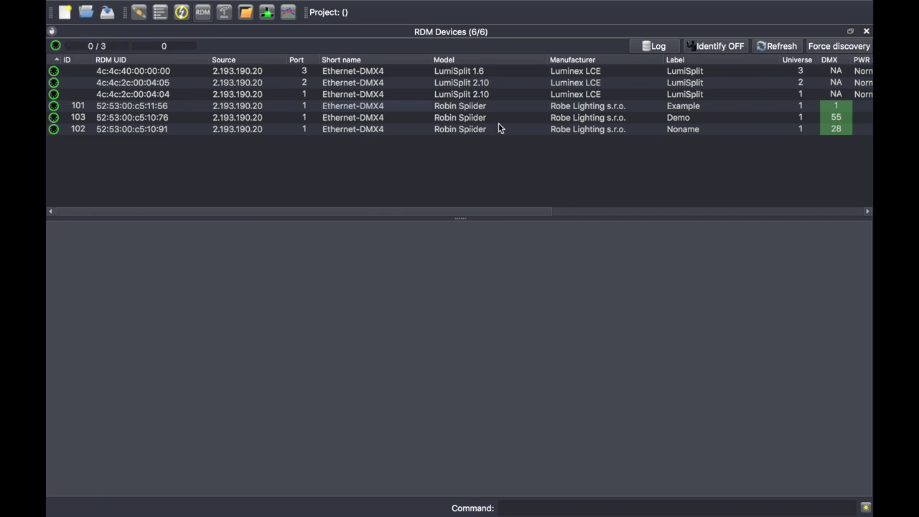
Open the control window for fixture 101, labelled Example, and read back its device information.
left_click(446, 106)
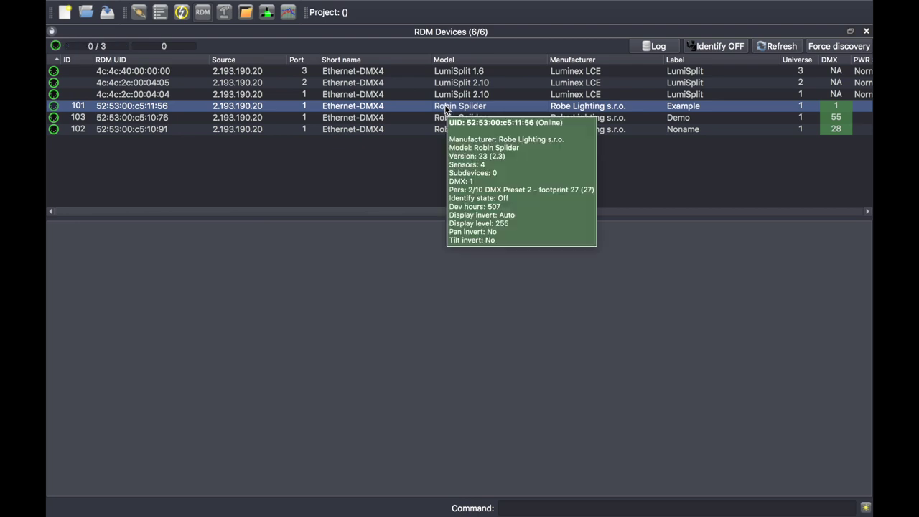
right_click(446, 109)
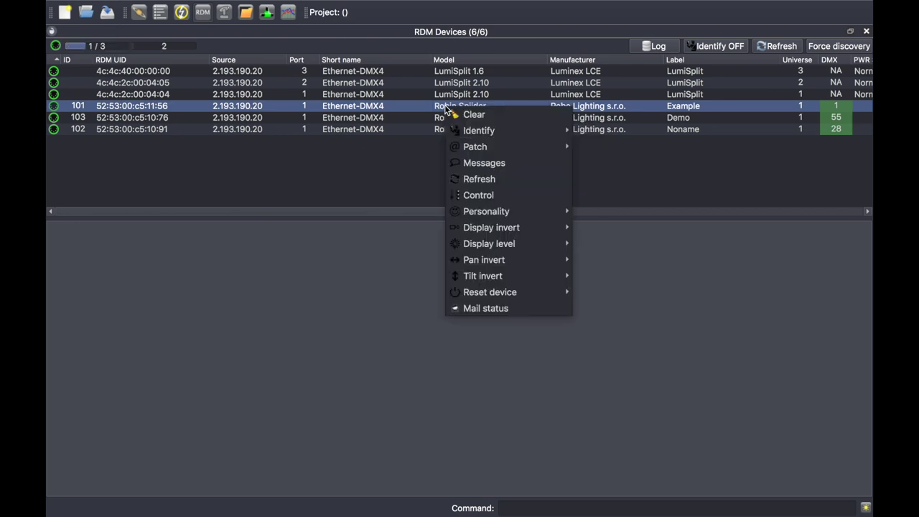
left_click(474, 197)
left_click_drag(458, 110, 344, 179)
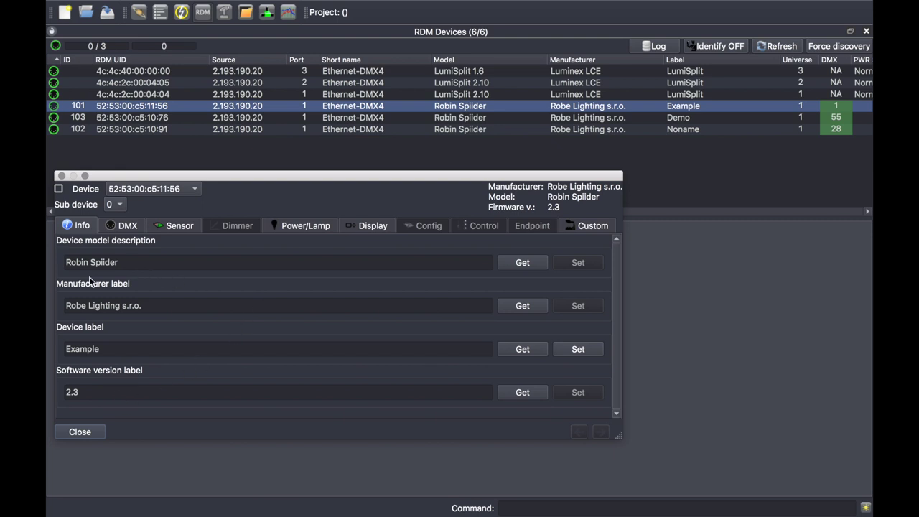
left_click(522, 392)
left_click(579, 350)
Change fixture 101's device label from Example to Demo and show its DMX settings.
left_click(97, 349)
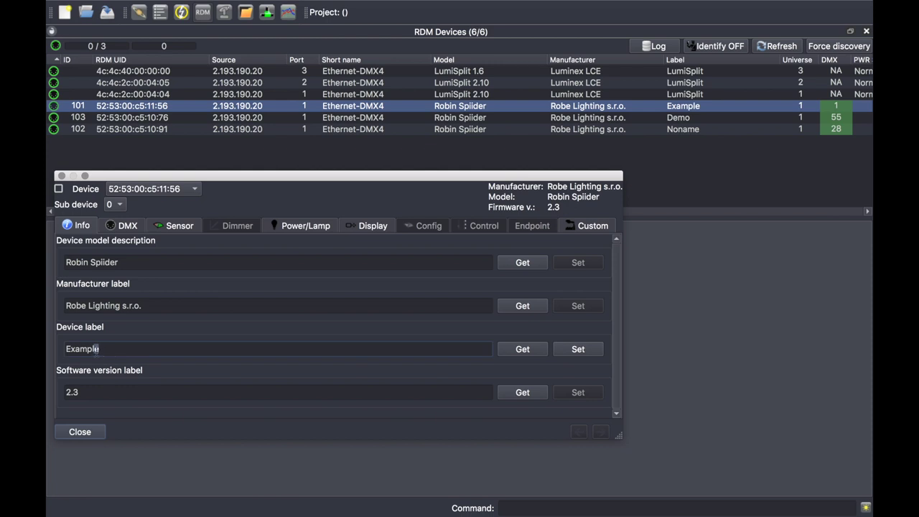
left_click_drag(96, 349, 49, 350)
type("Demo")
left_click(571, 349)
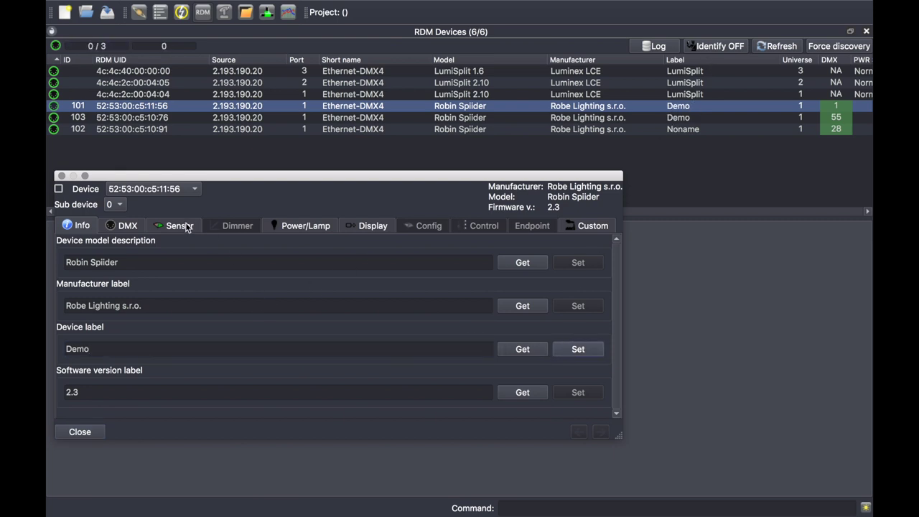
left_click(129, 226)
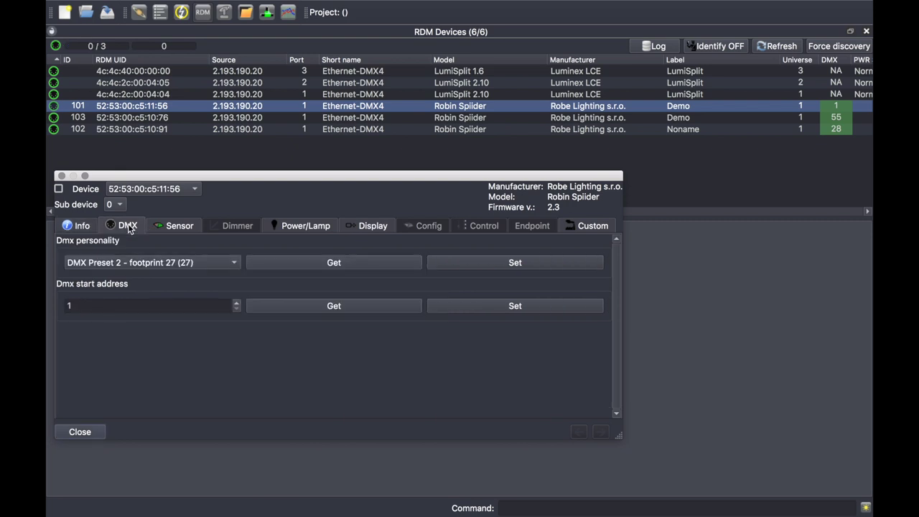
Keep personality DMX Preset 2 (footprint 27), check sensor readings (34, 63, 37 °C), and view the 507 device hours.
left_click(133, 264)
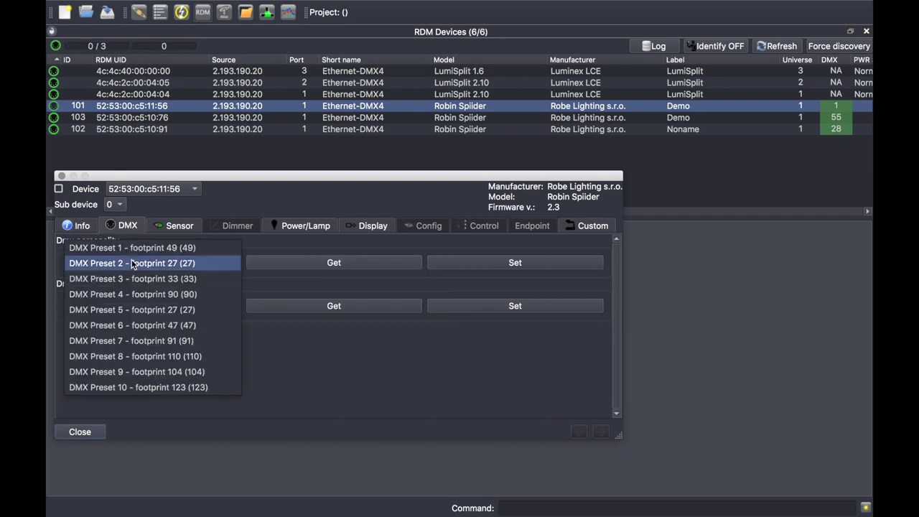
left_click(132, 265)
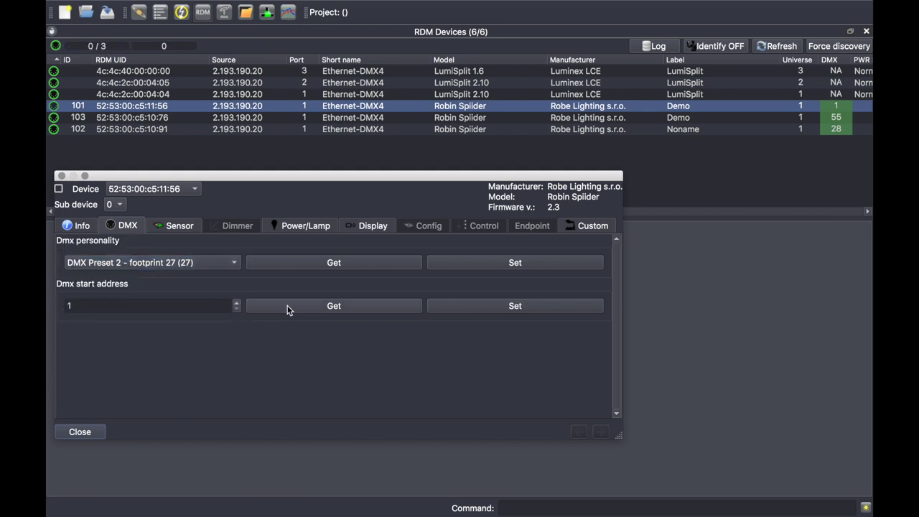
left_click(169, 229)
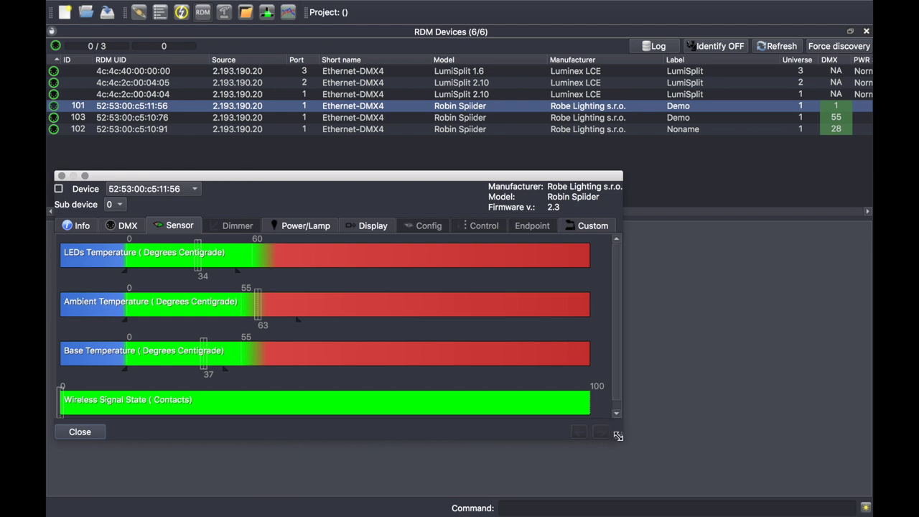
left_click_drag(618, 436, 623, 456)
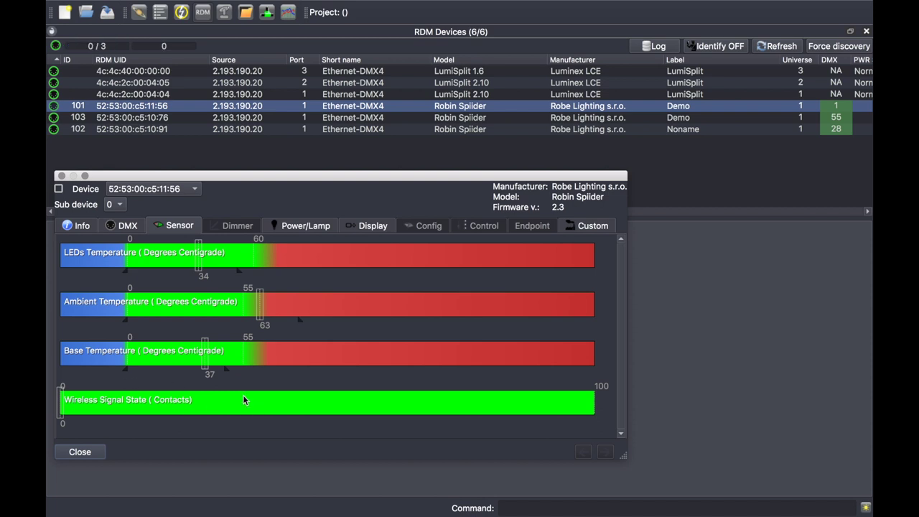
left_click(302, 227)
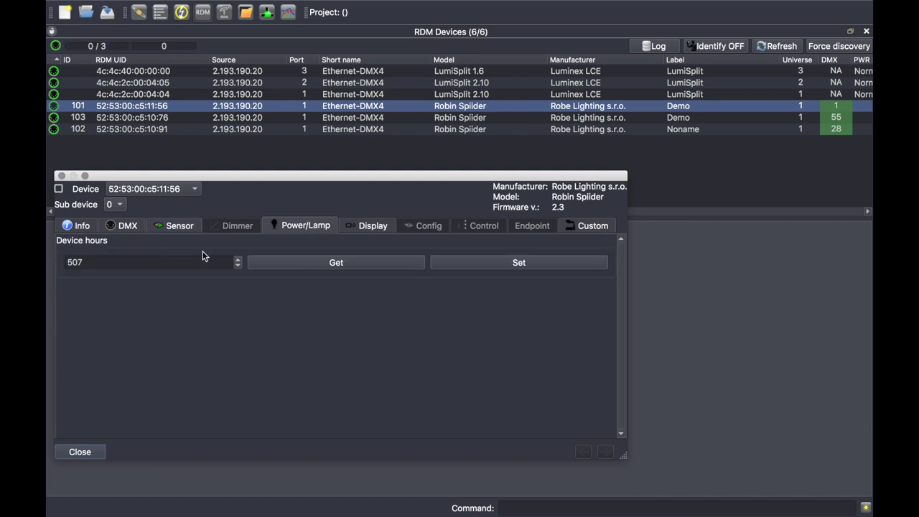
Refresh the device hours, review the Display (level 255) and Custom settings, then close fixture 101's control window.
left_click(273, 263)
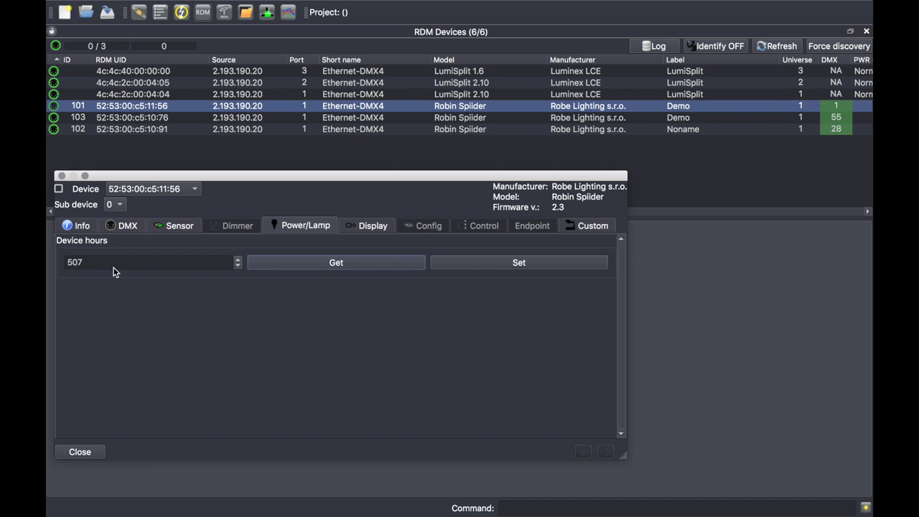
left_click(368, 227)
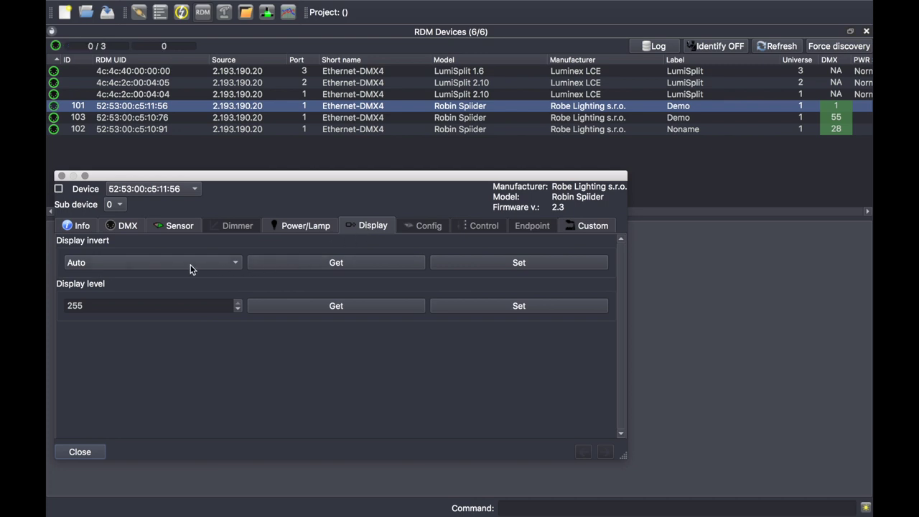
left_click(582, 227)
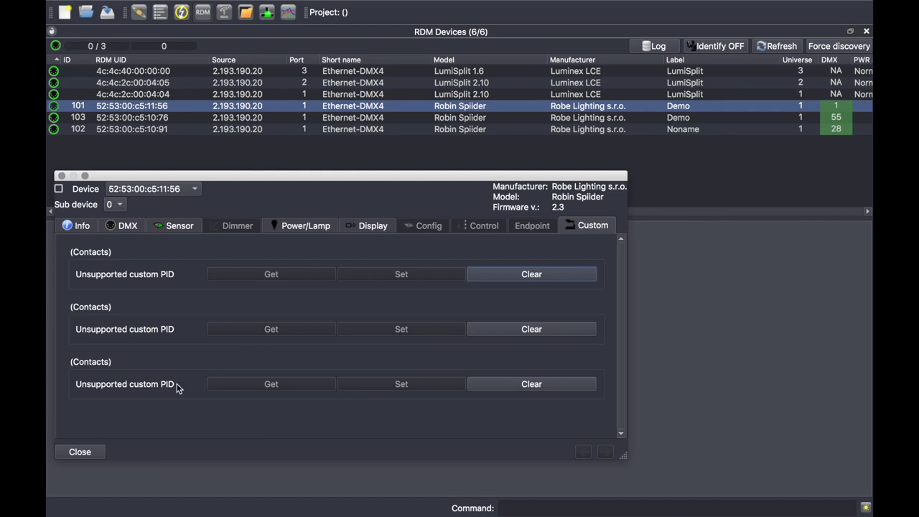
left_click(81, 453)
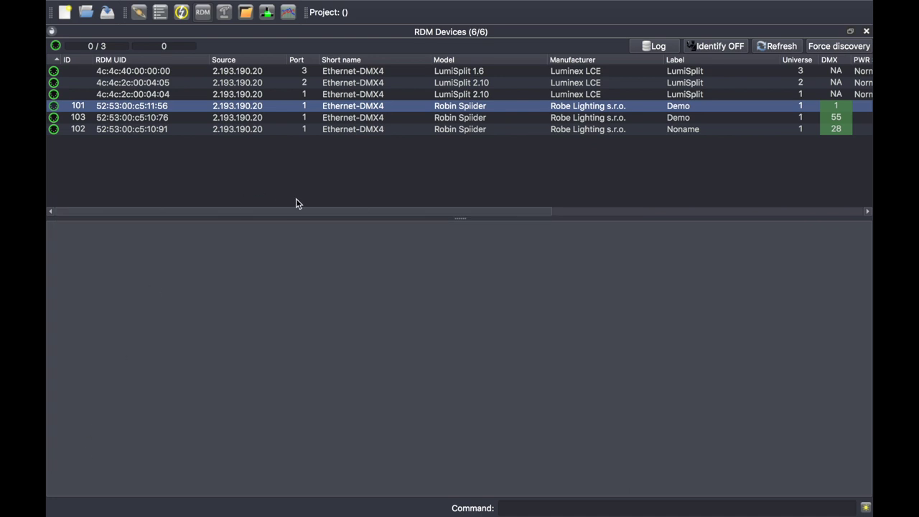